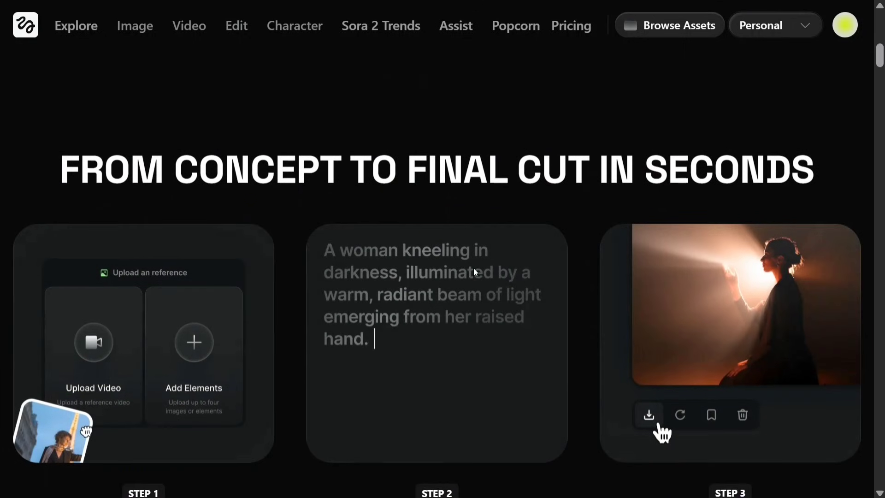
# Scroll the landing page to Control the Pace and open the Kling O1 video generator with Start Now!
pyautogui.scroll(3, 474, 270)
pyautogui.scroll(1, 475, 268)
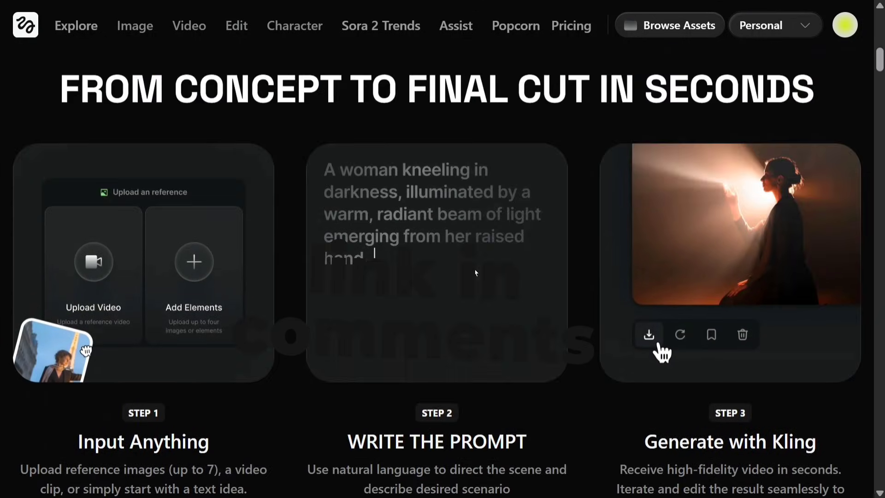
pyautogui.scroll(-2, 322, 299)
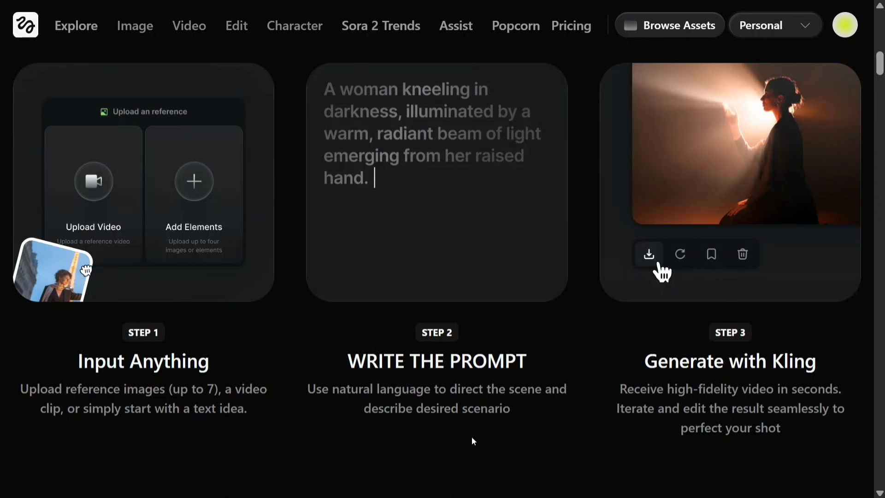
pyautogui.scroll(-5, 341, 364)
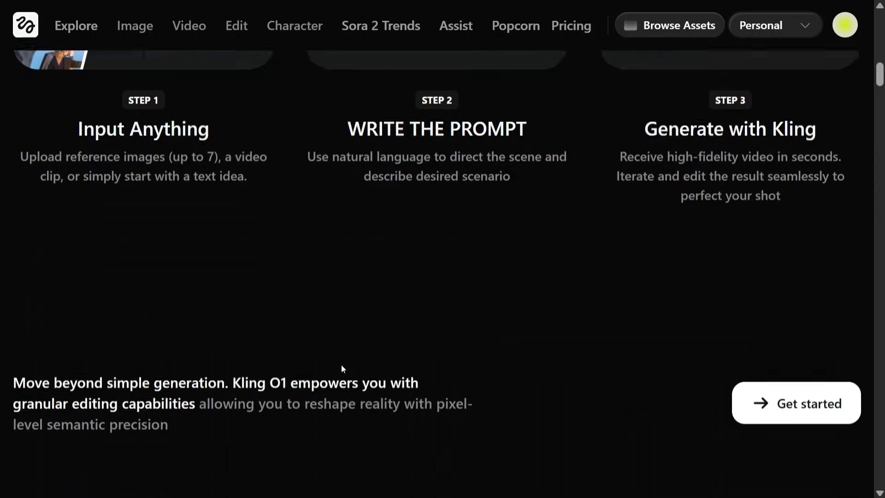
pyautogui.scroll(-7, 342, 366)
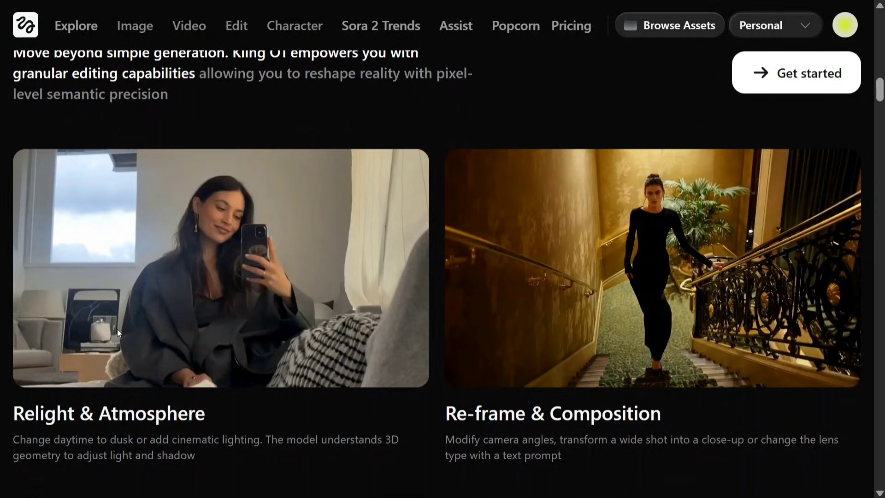
pyautogui.scroll(-2, 176, 382)
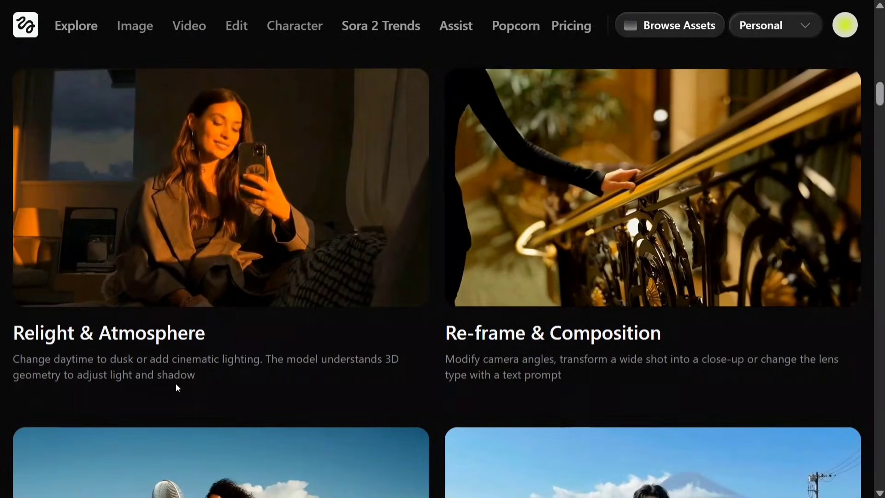
pyautogui.moveTo(189, 25)
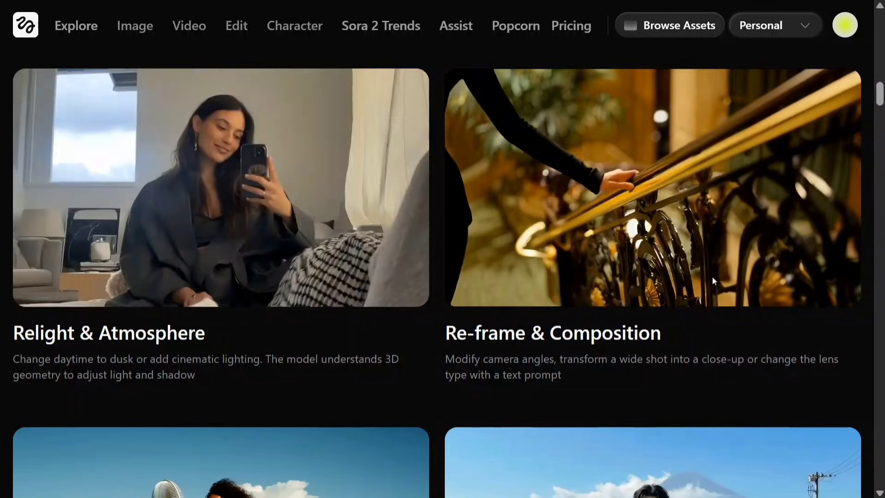
pyautogui.scroll(-6, 340, 347)
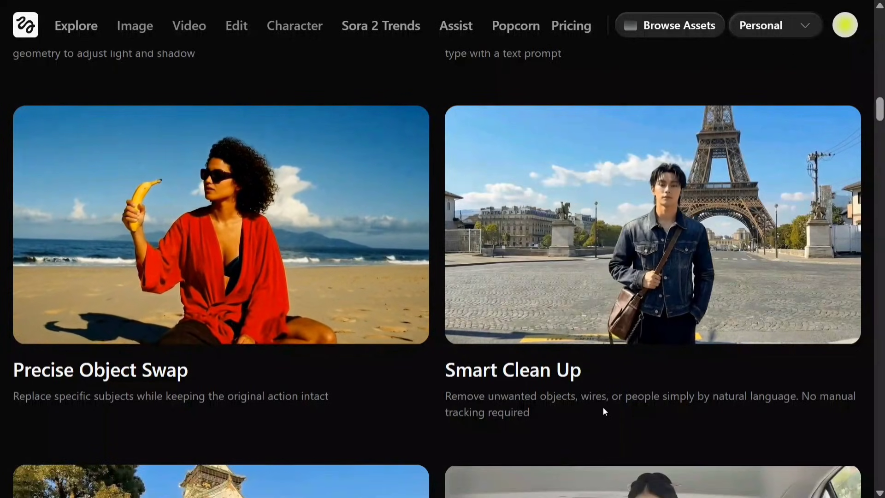
pyautogui.scroll(-5, 317, 318)
pyautogui.scroll(-4, 317, 318)
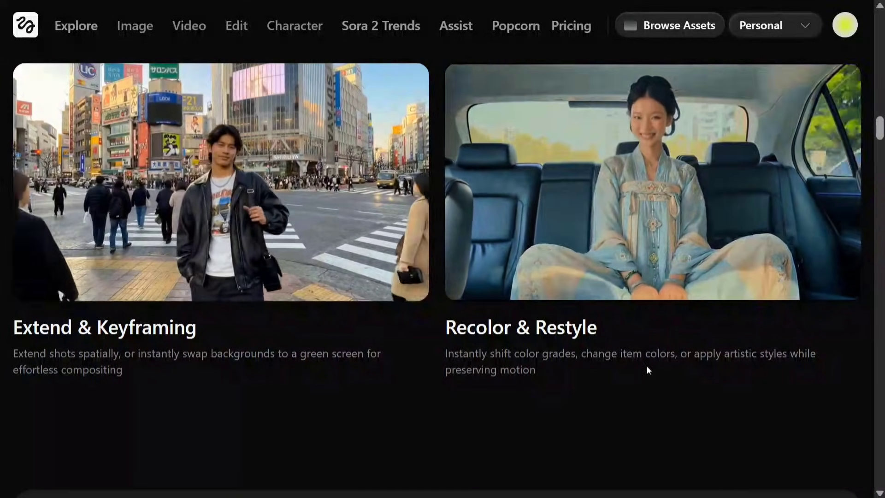
pyautogui.scroll(-3, 519, 341)
pyautogui.scroll(-6, 458, 334)
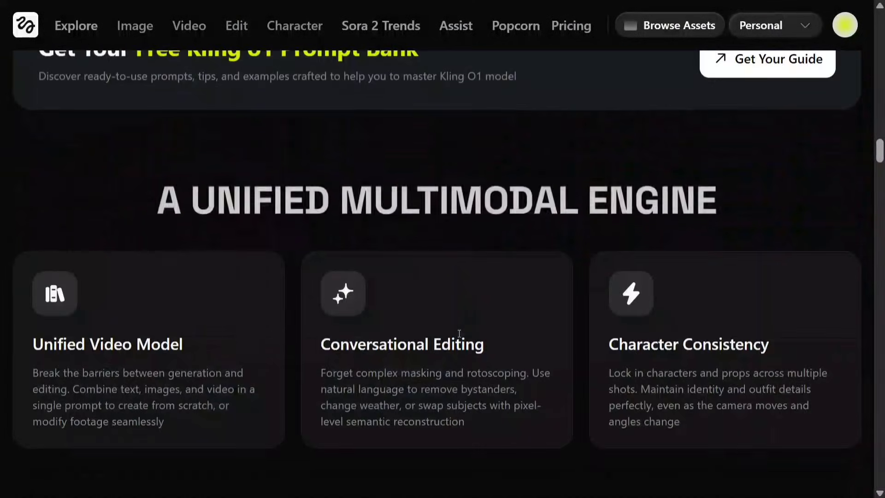
pyautogui.scroll(-2, 459, 333)
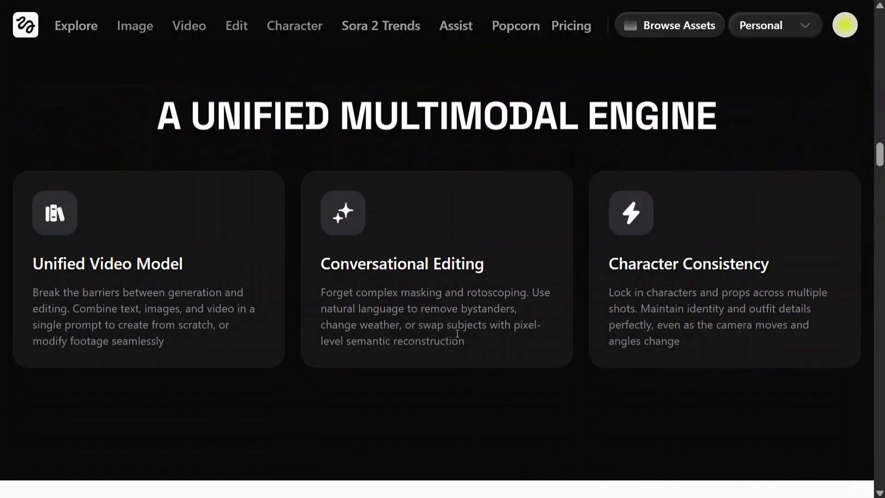
pyautogui.scroll(-10, 457, 333)
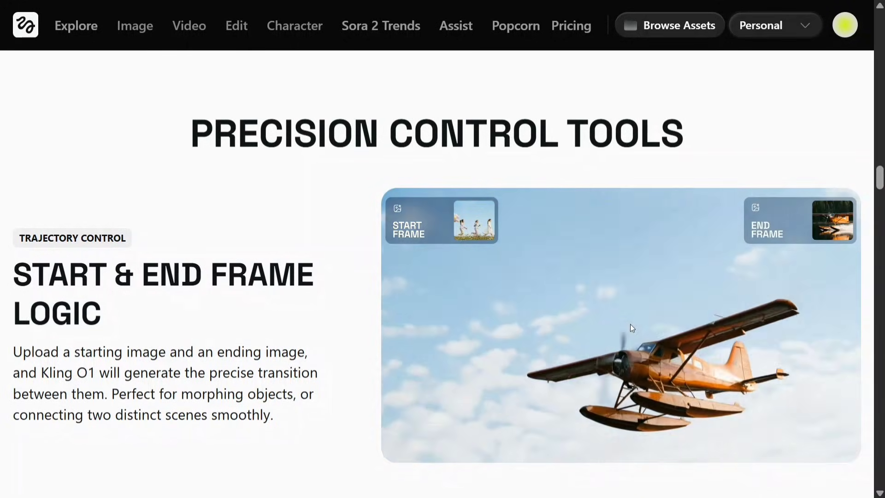
pyautogui.scroll(-10, 316, 318)
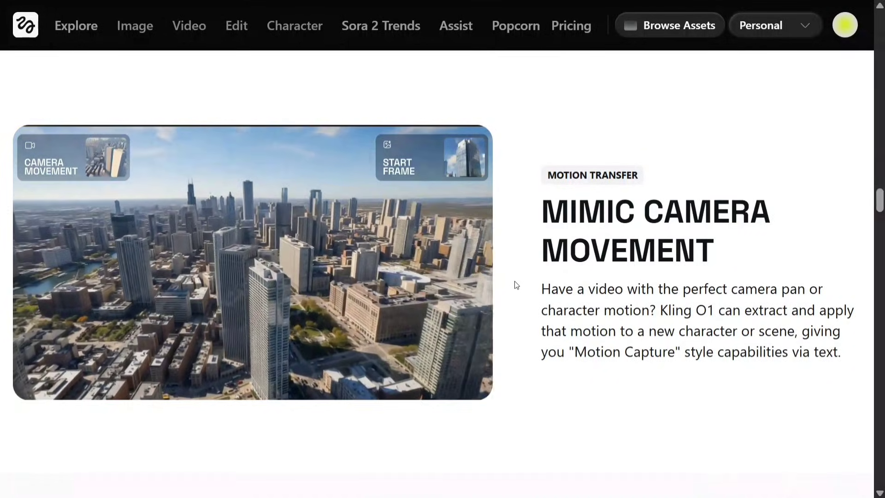
pyautogui.scroll(-10, 516, 284)
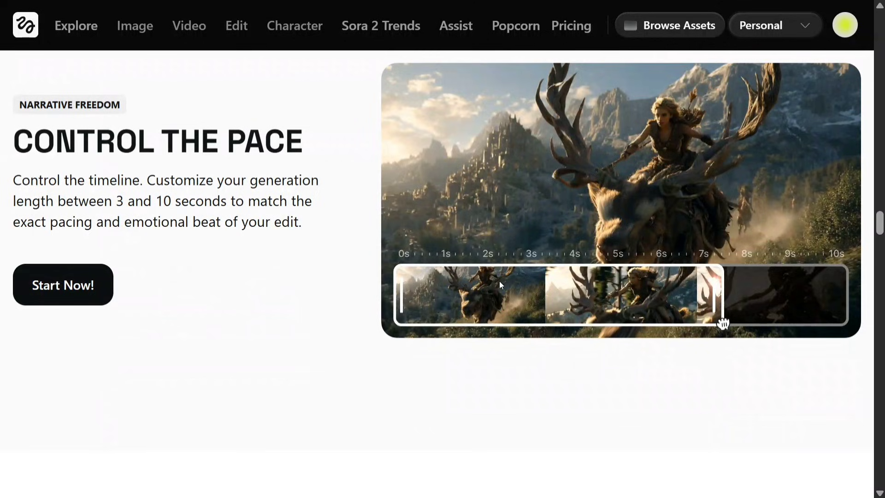
pyautogui.scroll(-5, 359, 282)
pyautogui.scroll(7, 359, 283)
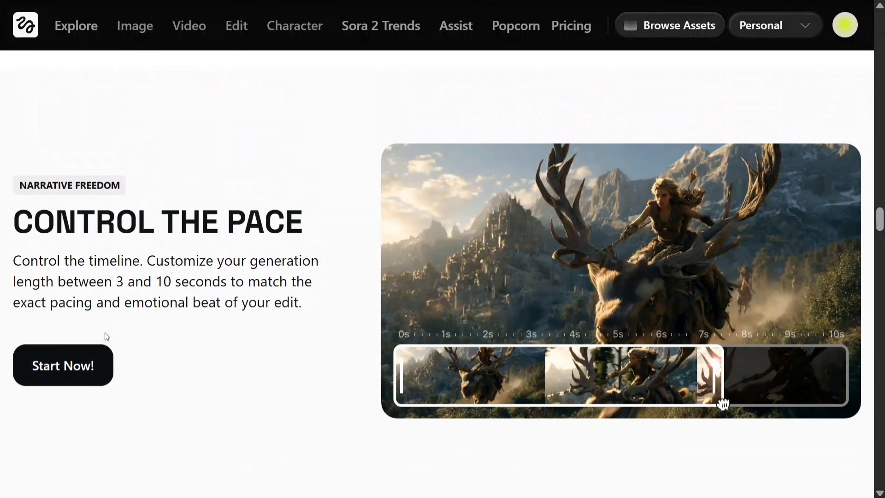
pyautogui.click(80, 369)
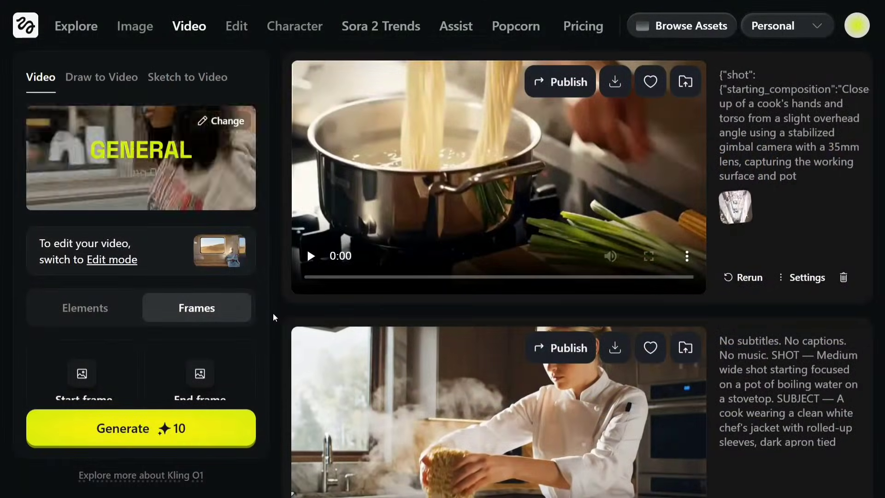
# Upload horse image 'a' as the start frame
pyautogui.scroll(-2, 154, 310)
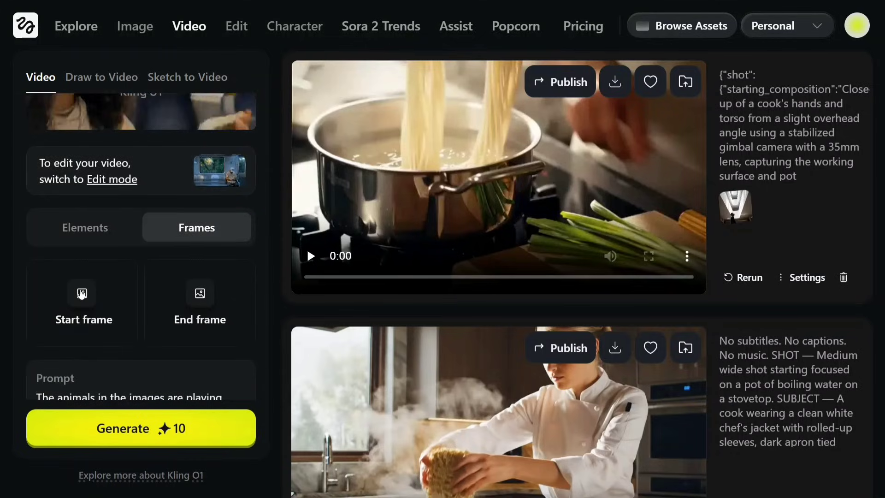
pyautogui.click(81, 294)
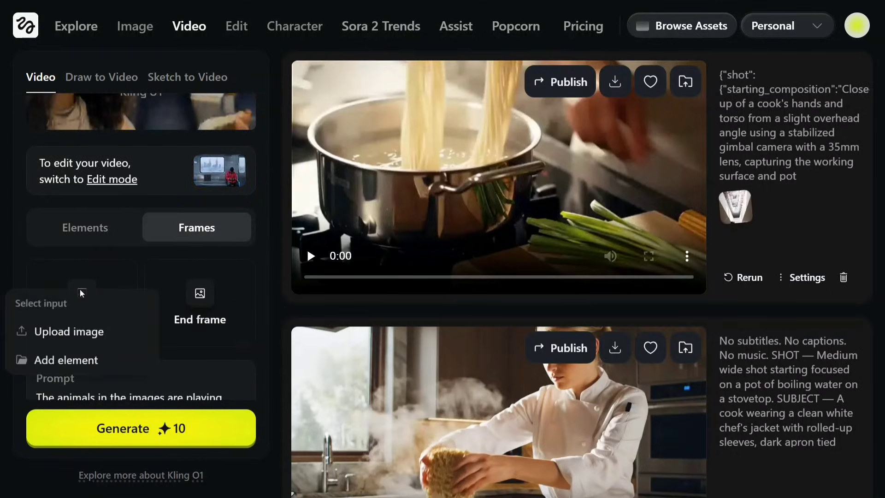
pyautogui.click(68, 336)
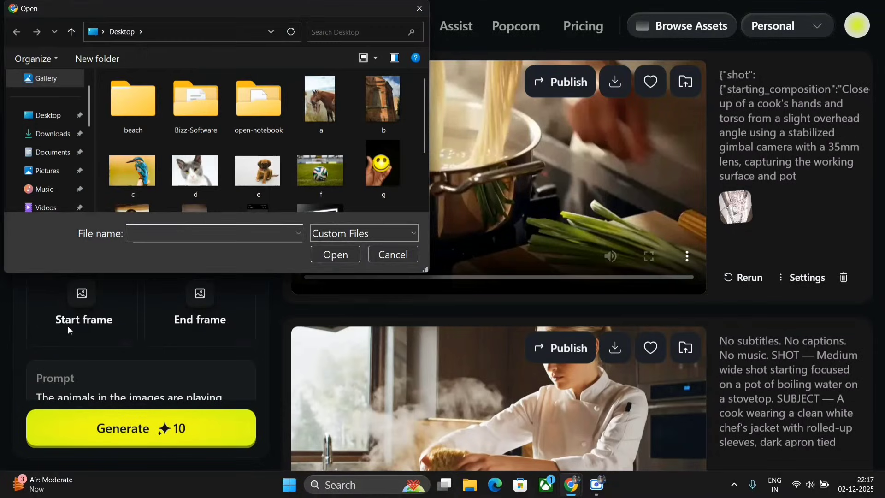
pyautogui.doubleClick(322, 114)
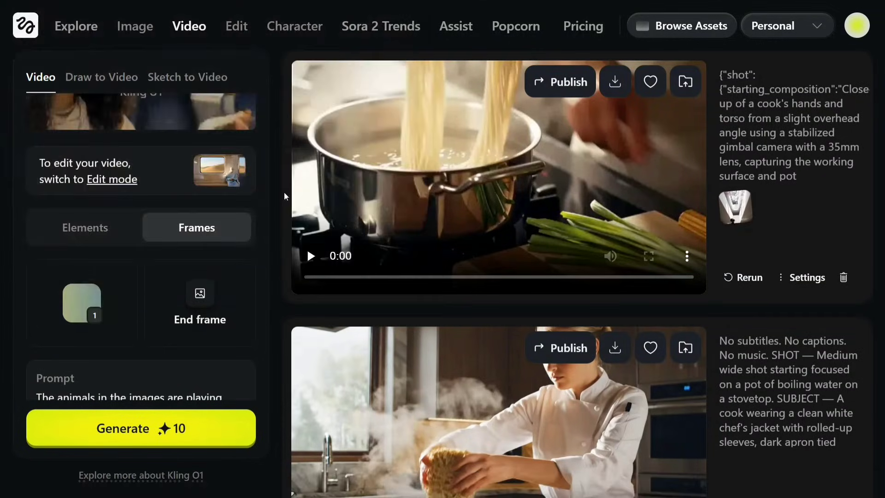
# Upload soccer ball image 'f' as the end frame
pyautogui.click(200, 304)
pyautogui.click(191, 331)
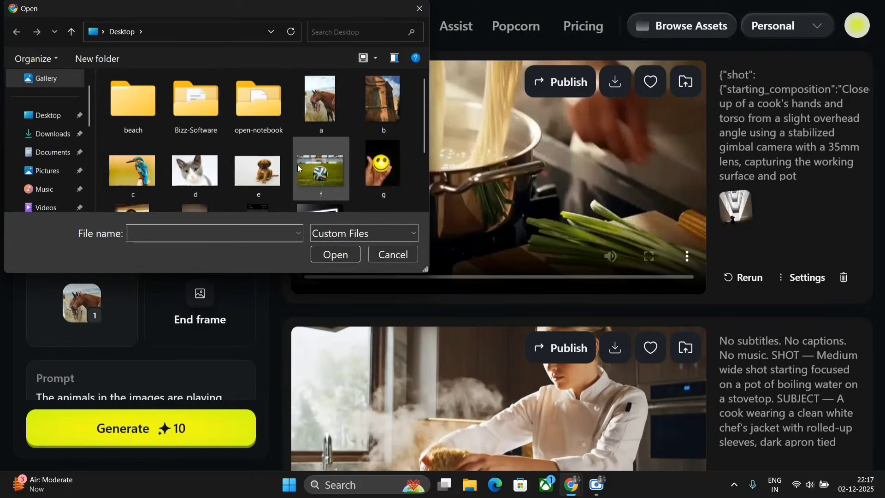
pyautogui.doubleClick(314, 169)
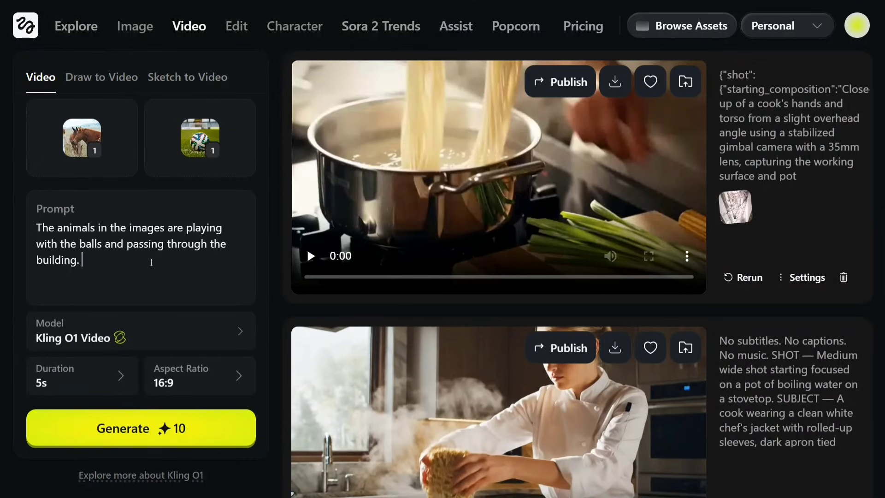
# Replace the prompt with the horse-and-ball description, generate from both frames, and watch full screen
pyautogui.hotkey('ctrl', 'a')
pyautogui.press('BackSpace')
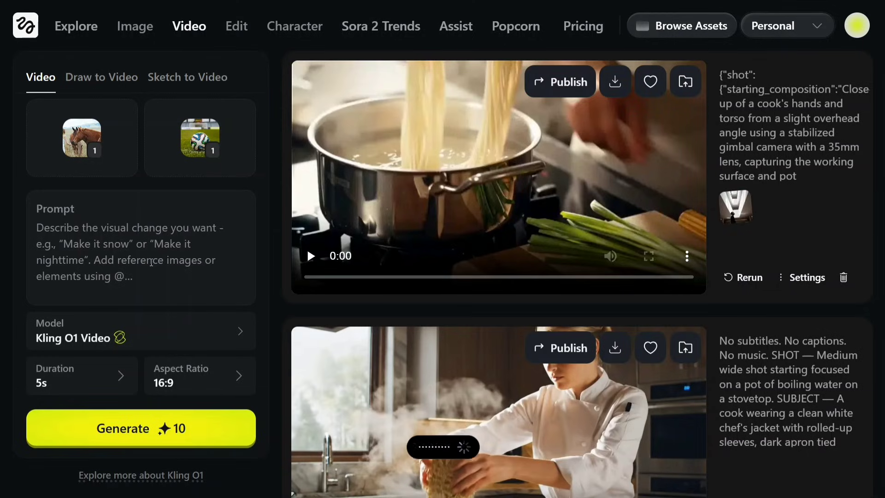
pyautogui.write('The horse playing with the ball, and eventually the ball lands in the goal.')
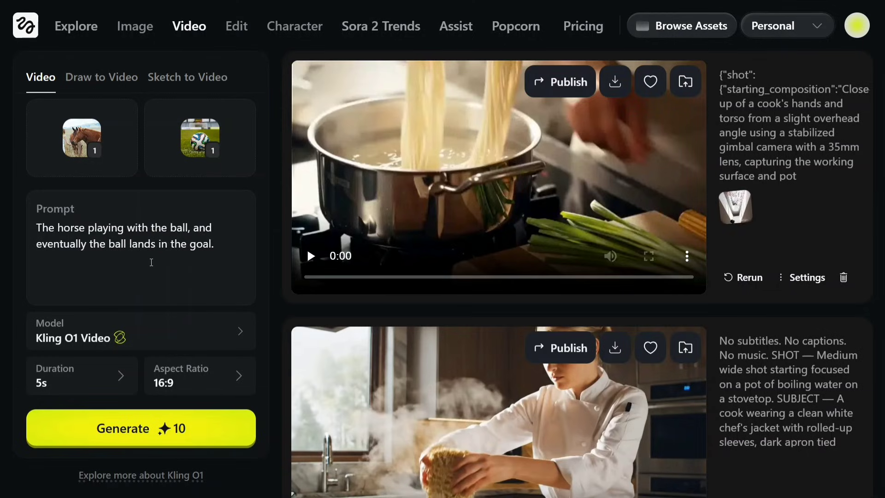
pyautogui.click(140, 425)
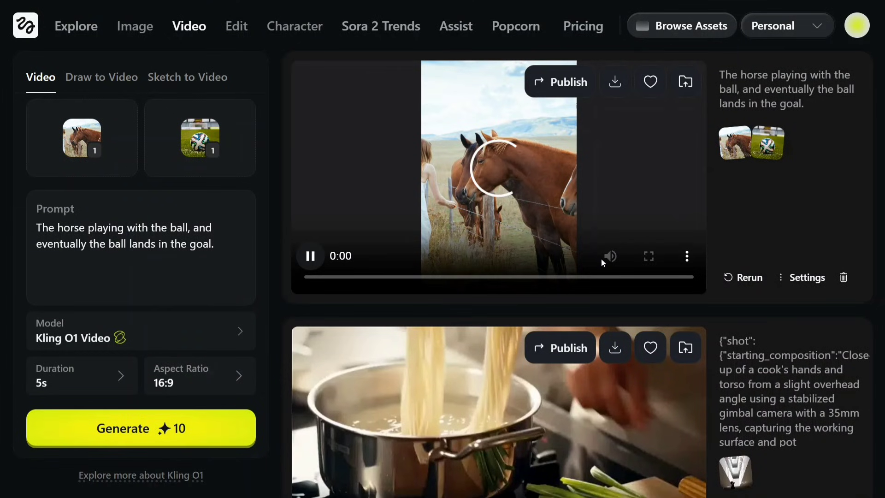
pyautogui.click(653, 259)
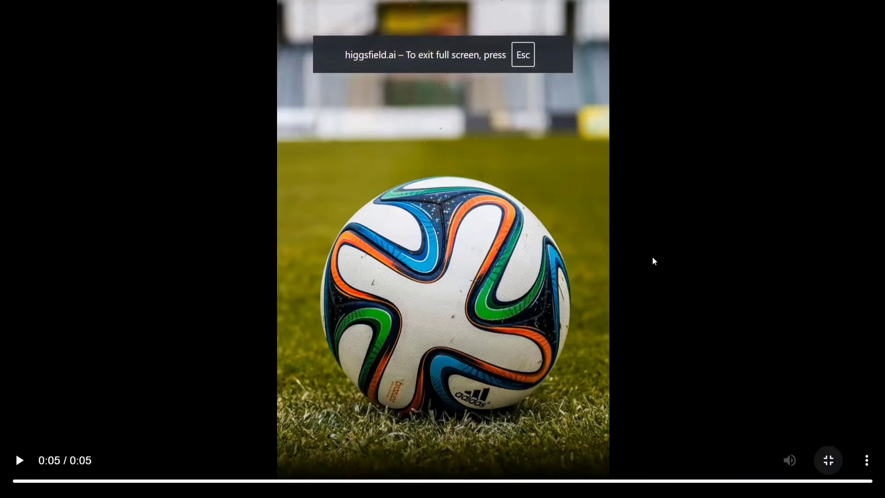
# Replay the horse-and-ball clip from the start, then exit full screen with Esc
pyautogui.click(24, 464)
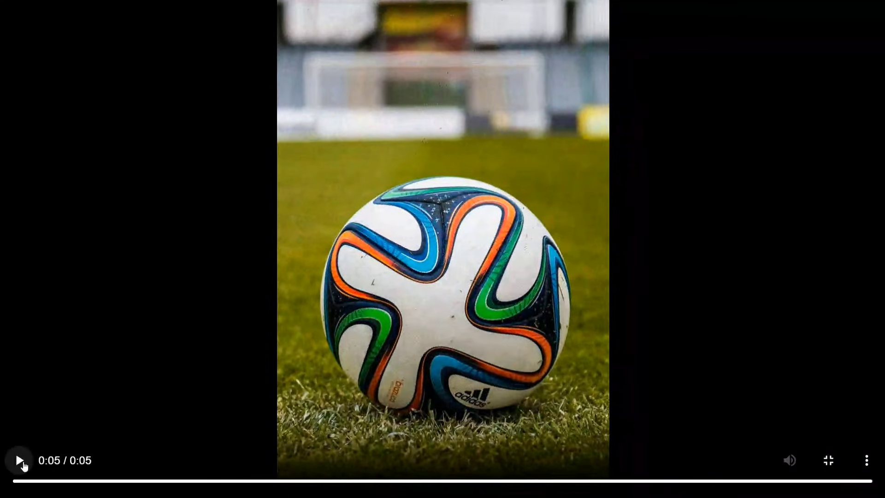
pyautogui.press('Escape')
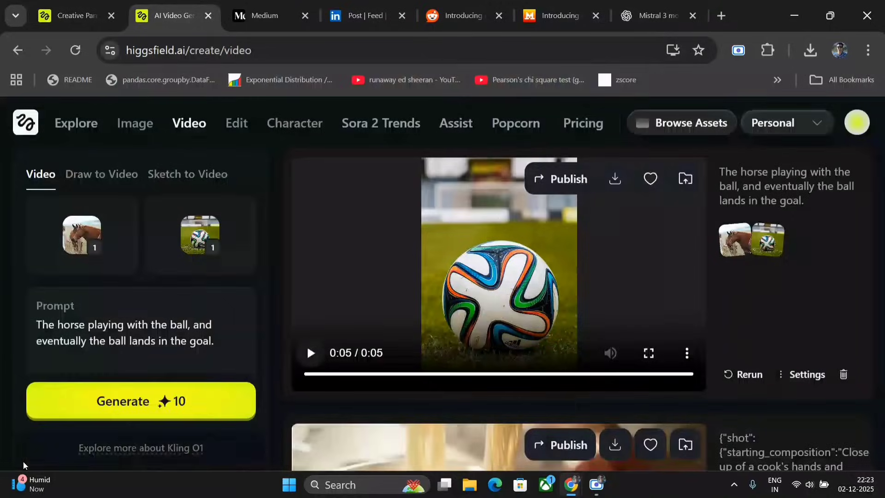
# Remove the horse start frame and ball end frame, then switch the inputs to Elements
pyautogui.click(97, 219)
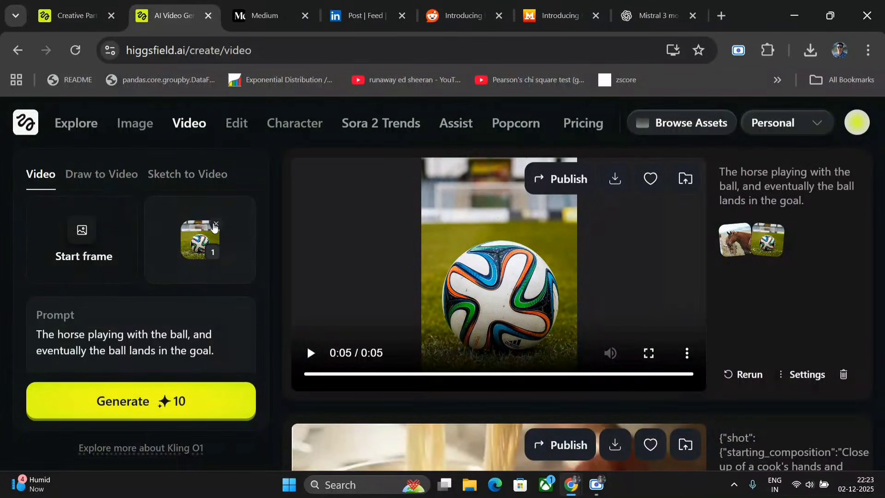
pyautogui.click(217, 219)
pyautogui.scroll(-2, 185, 287)
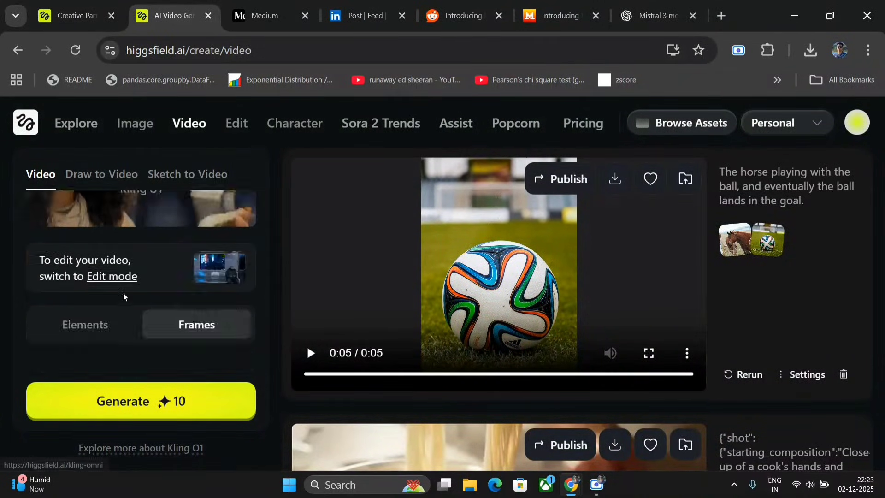
pyautogui.click(94, 322)
# Delete the smiley, soccer ball and wooden elements, leaving kingfisher, dog, cat and horse
pyautogui.scroll(-4, 94, 323)
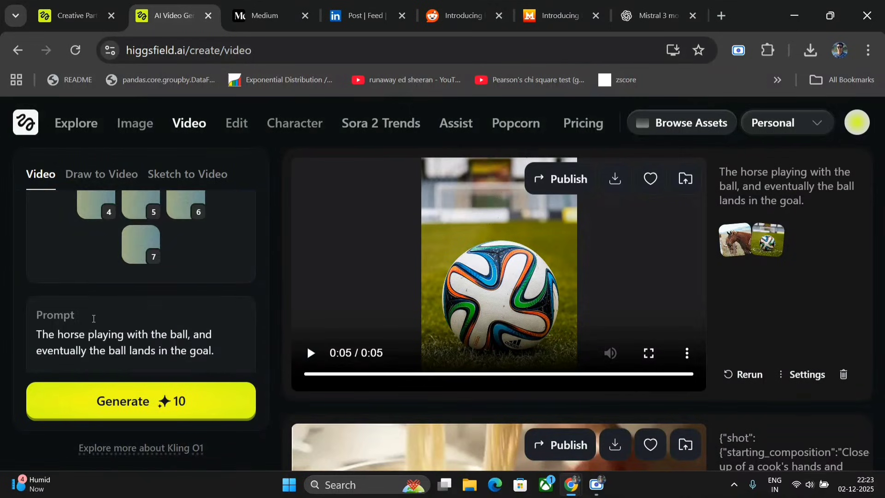
pyautogui.scroll(3, 131, 280)
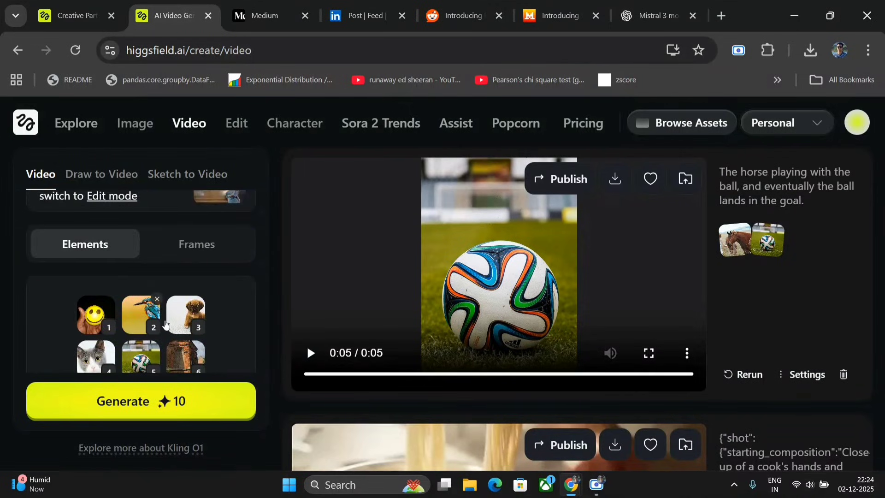
pyautogui.click(112, 298)
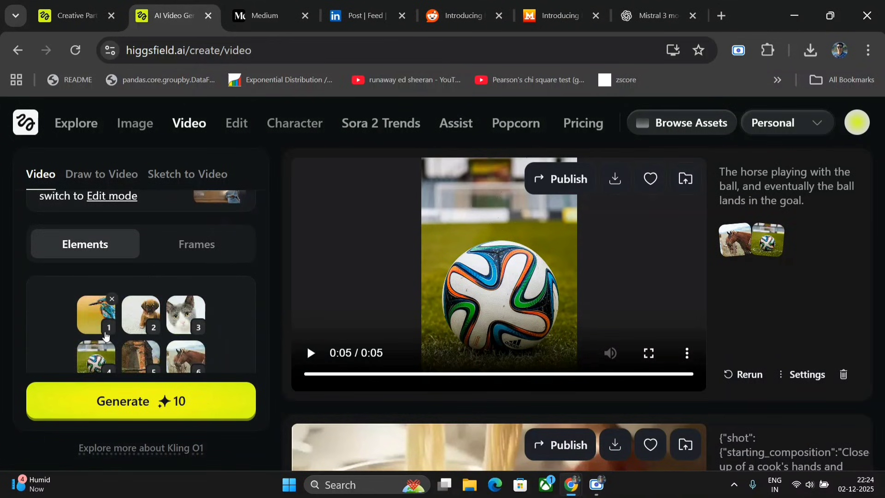
pyautogui.scroll(-2, 109, 324)
pyautogui.click(112, 264)
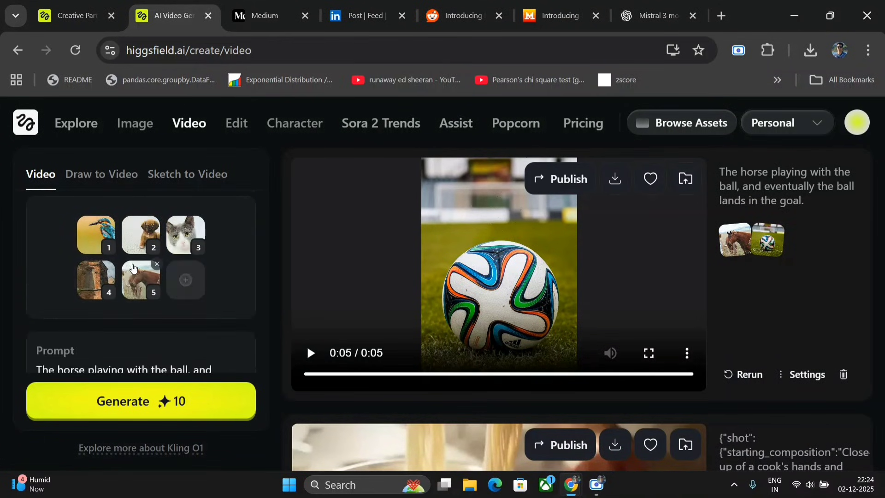
pyautogui.click(111, 264)
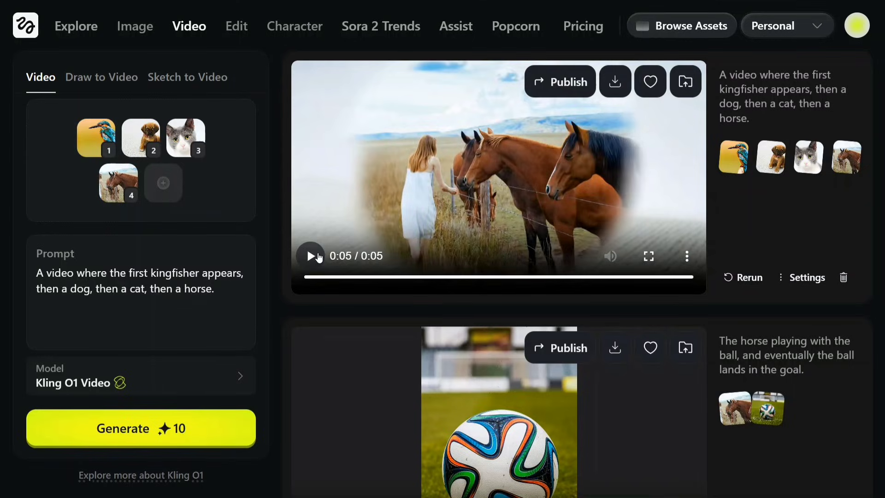
# Play the kingfisher-to-horse clip full screen, exit, and switch to Edit mode
pyautogui.click(310, 256)
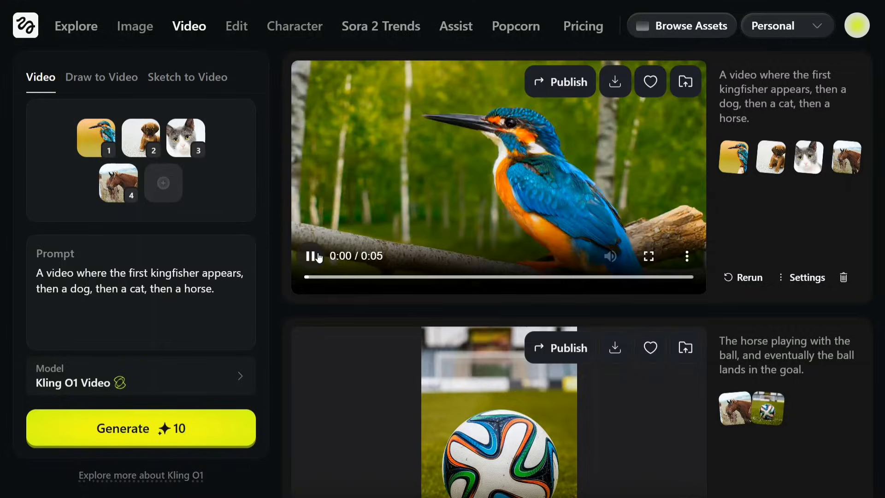
pyautogui.click(648, 256)
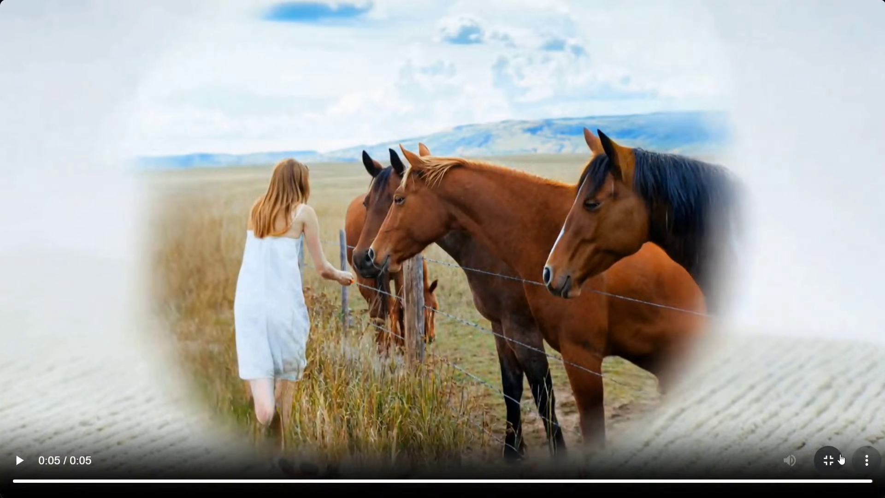
pyautogui.click(840, 459)
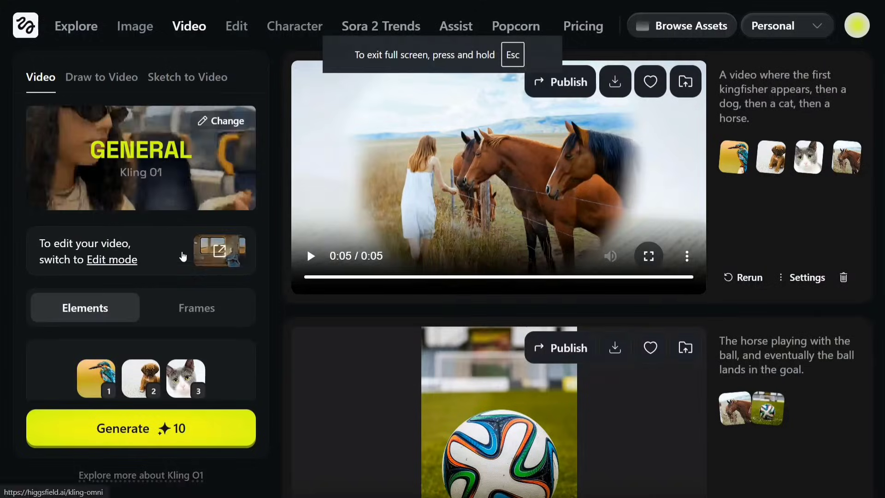
pyautogui.click(128, 261)
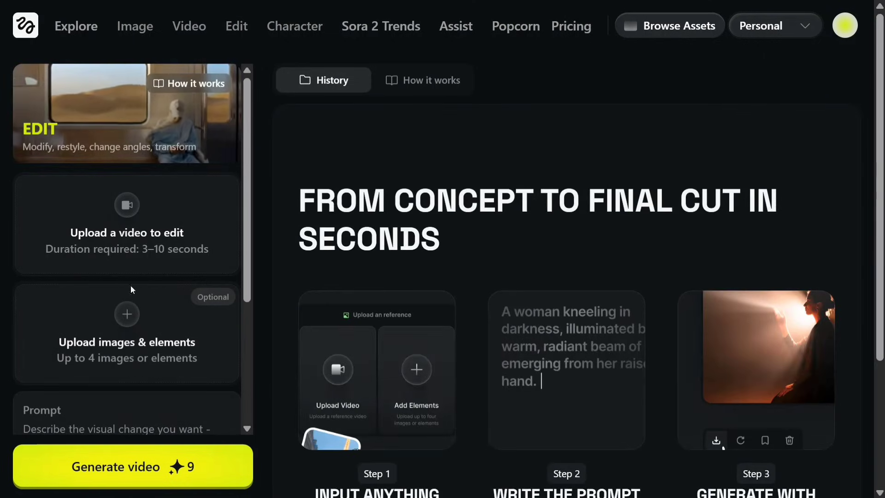
# Load video 'a' as the clip to edit and soccer ball photo 'f' as a reference image
pyautogui.click(135, 215)
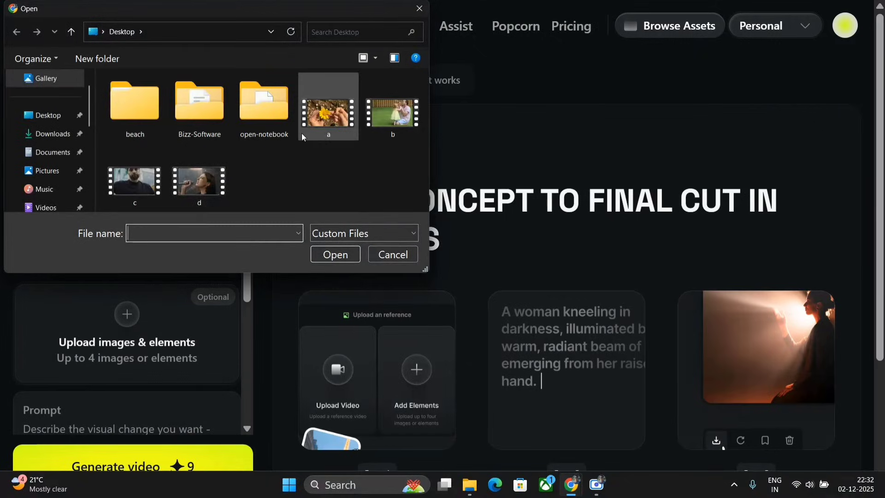
pyautogui.doubleClick(308, 132)
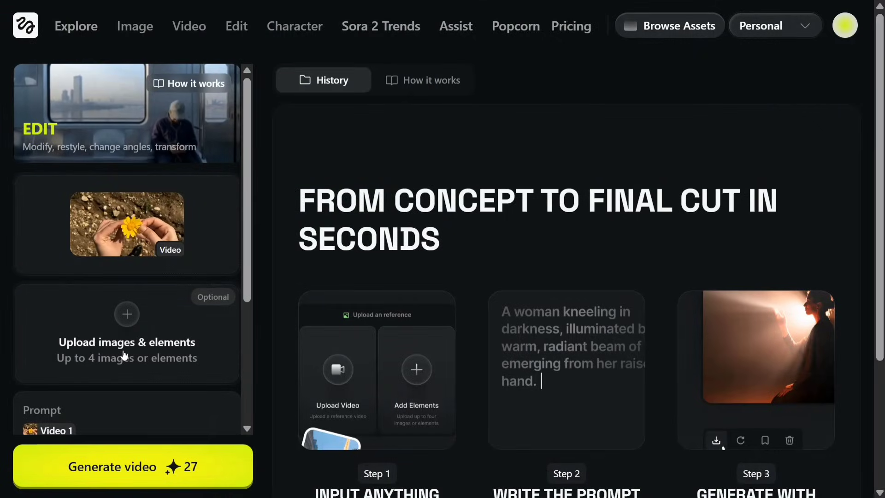
pyautogui.click(127, 318)
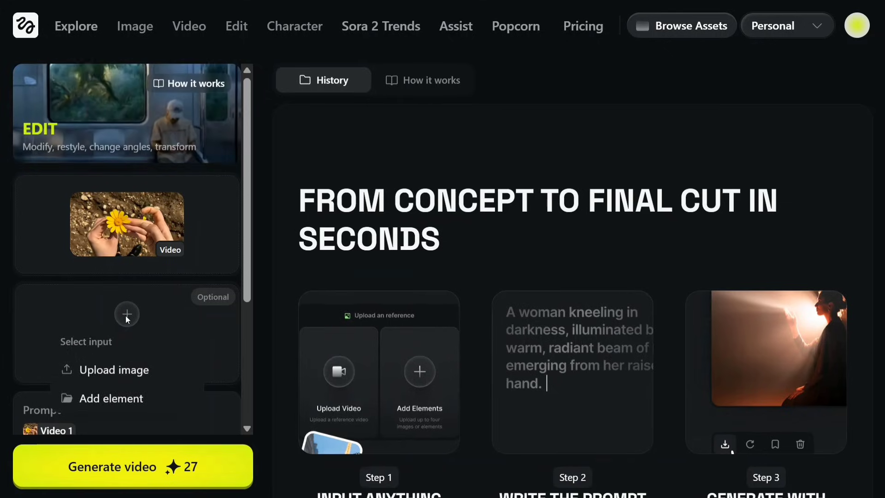
pyautogui.click(154, 367)
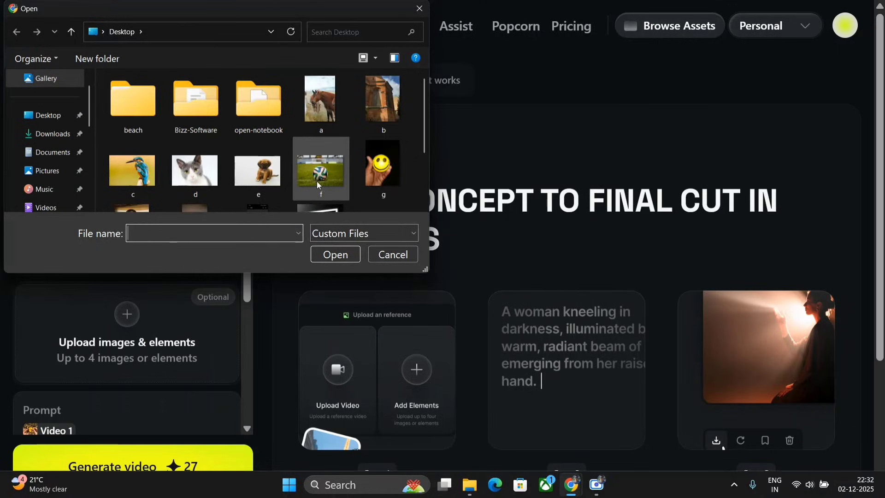
pyautogui.scroll(-2, 317, 181)
pyautogui.scroll(2, 320, 178)
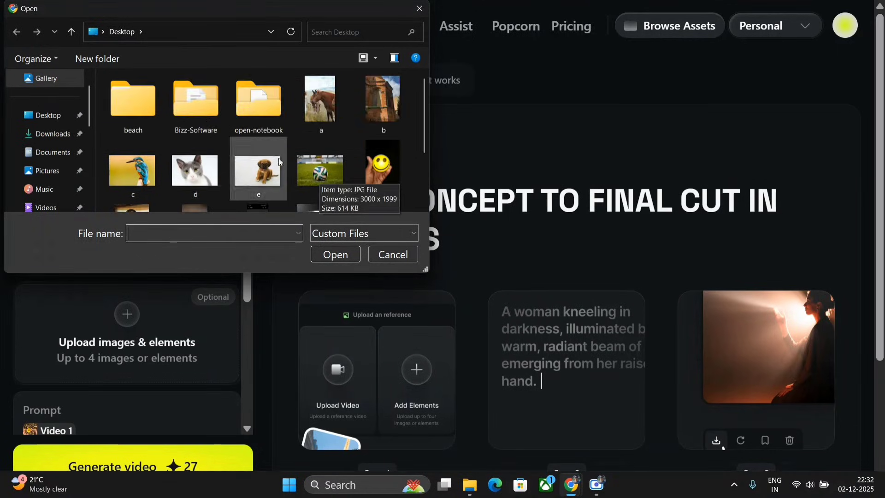
pyautogui.scroll(-2, 148, 205)
pyautogui.doubleClick(320, 92)
pyautogui.scroll(-4, 148, 313)
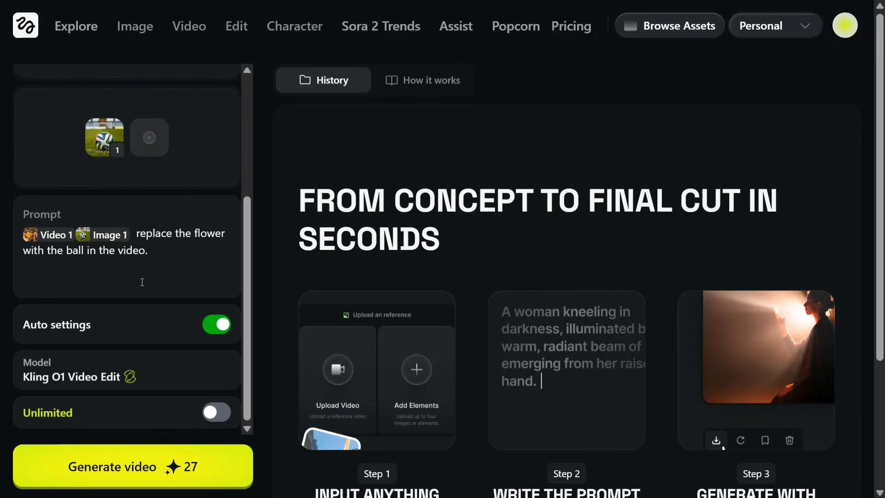
# Generate the edit replacing the flower with the ball, then play the resulting clip
pyautogui.click(147, 461)
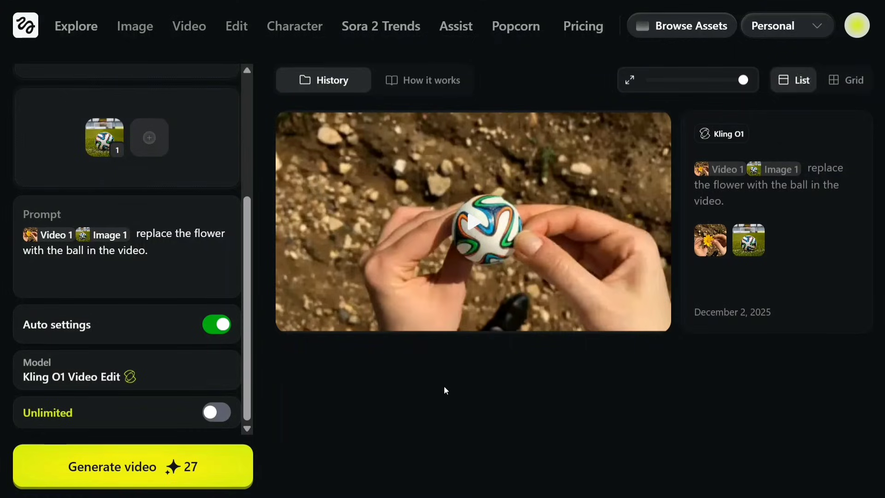
pyautogui.click(472, 227)
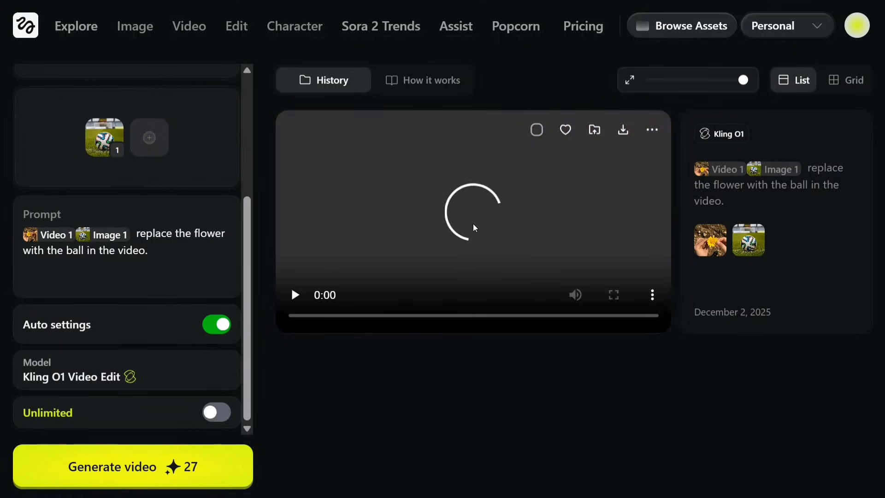